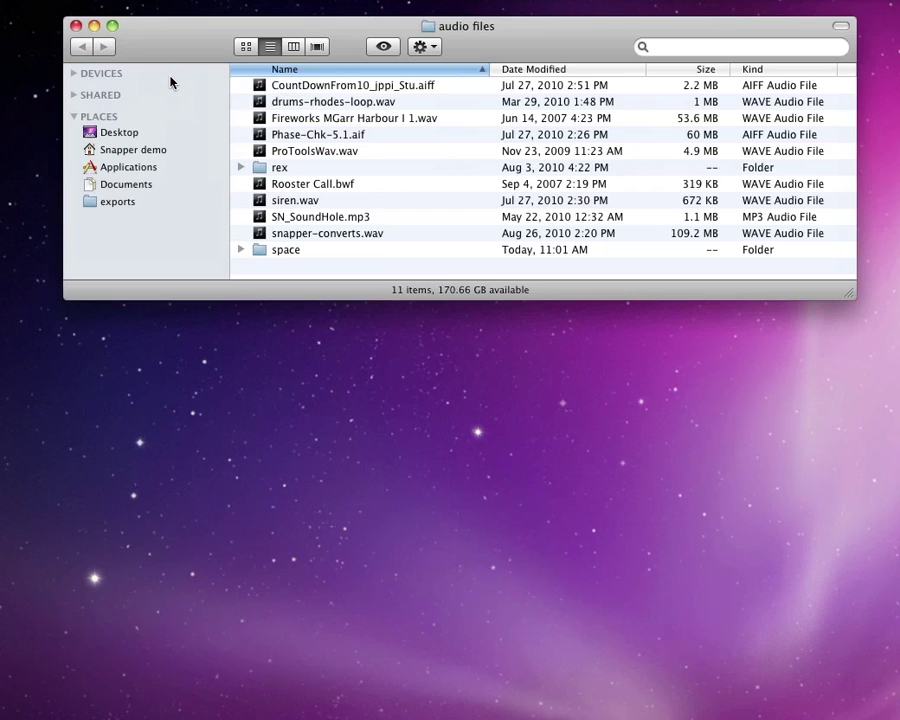
- Select drums-rhodes-loop.wav in the audio files folder and widen the file info area beside its waveform
click(302, 104)
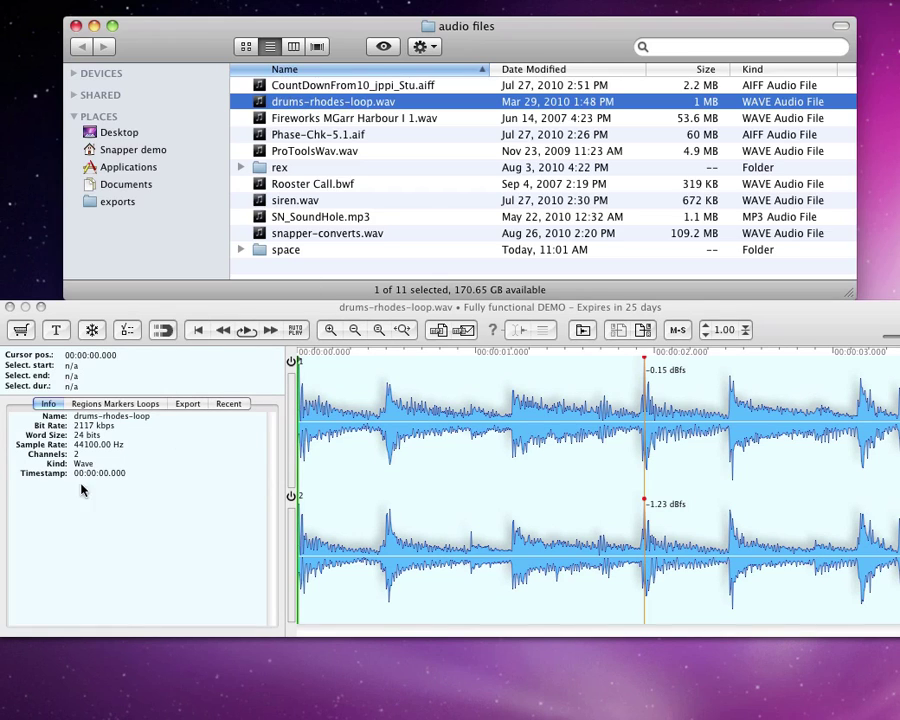
click(235, 492)
drag(251, 495, 305, 491)
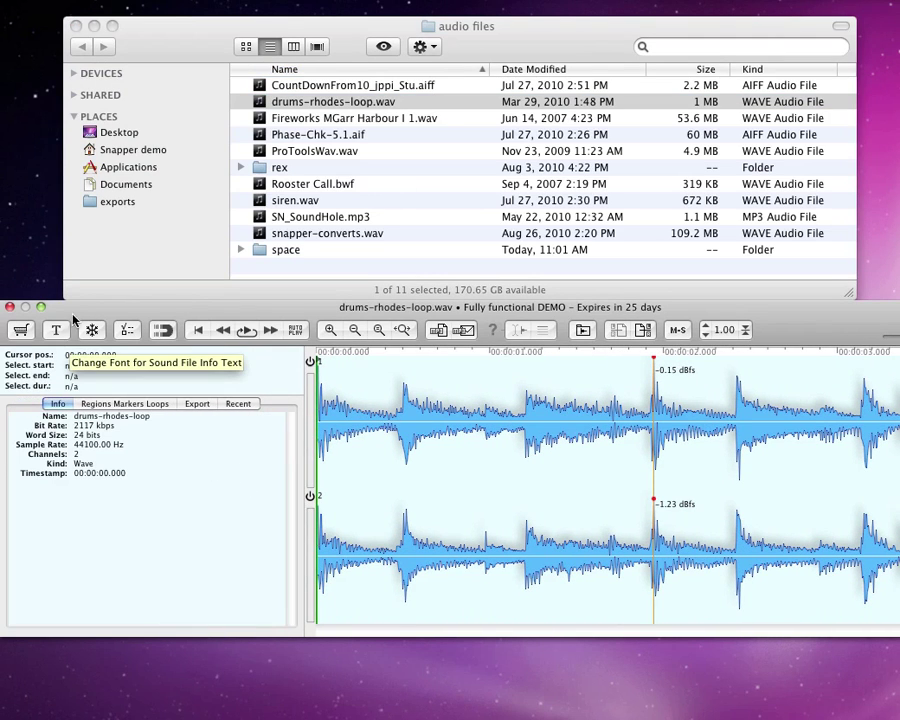
- Try an 11-point font size for the file info text, restore 9 points, and close the font settings
right_click(76, 428)
mouse_move(136, 566)
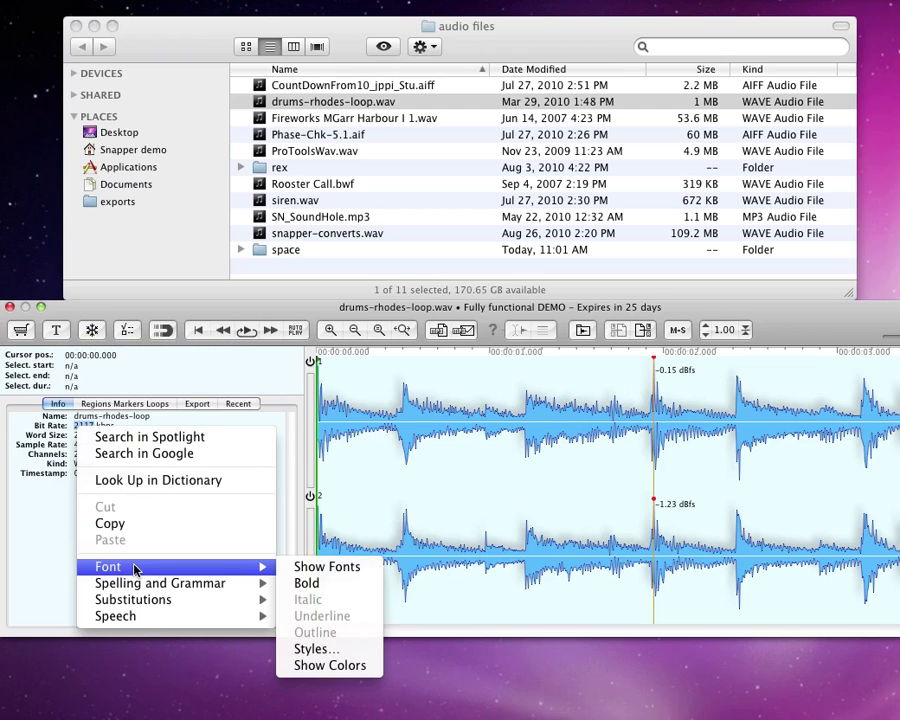
click(300, 568)
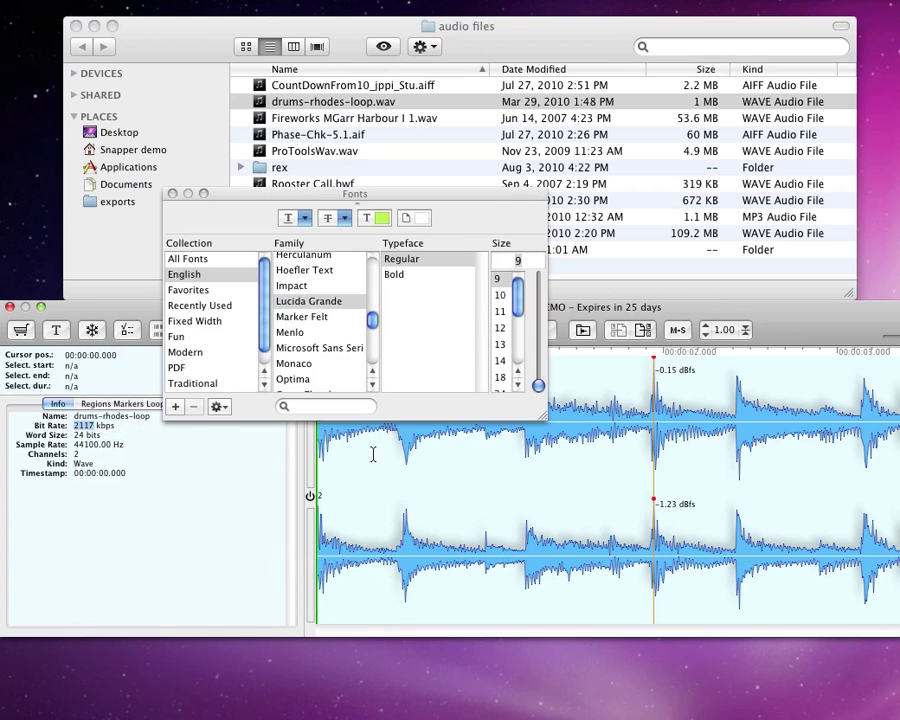
click(498, 329)
click(500, 311)
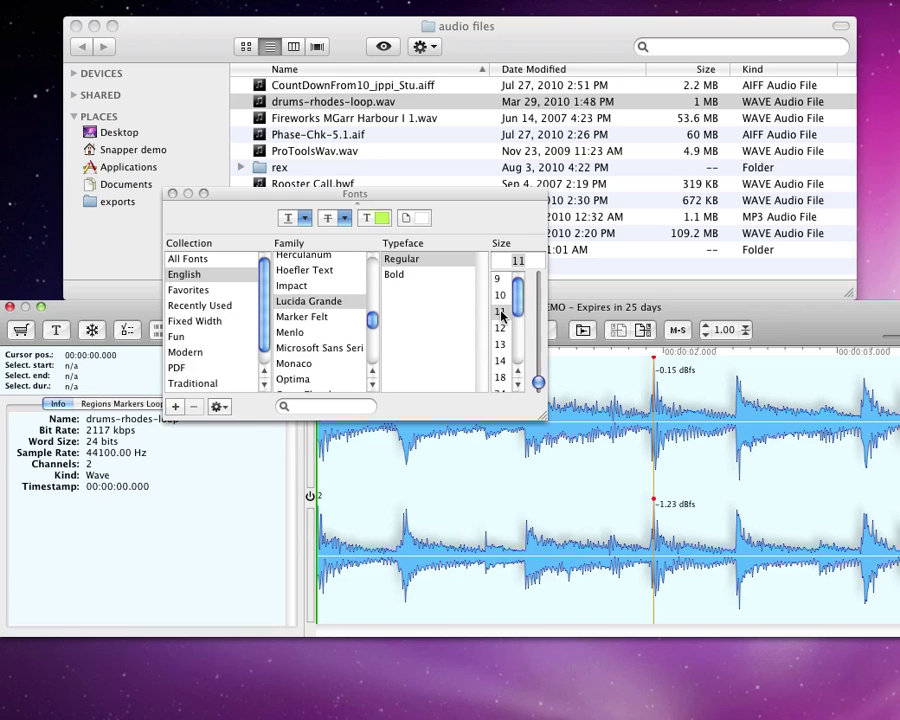
click(497, 283)
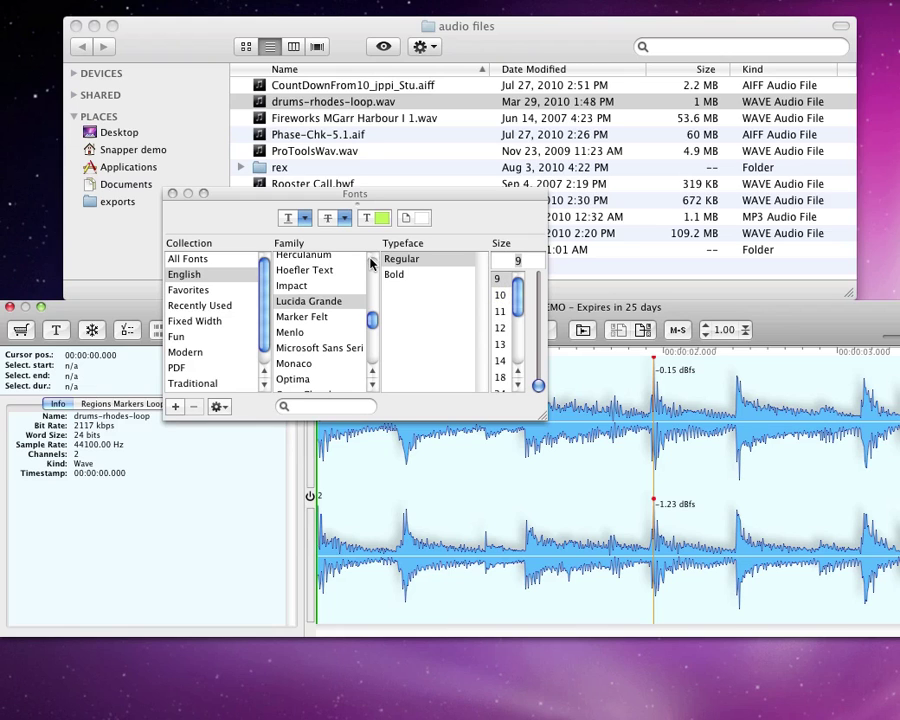
click(172, 193)
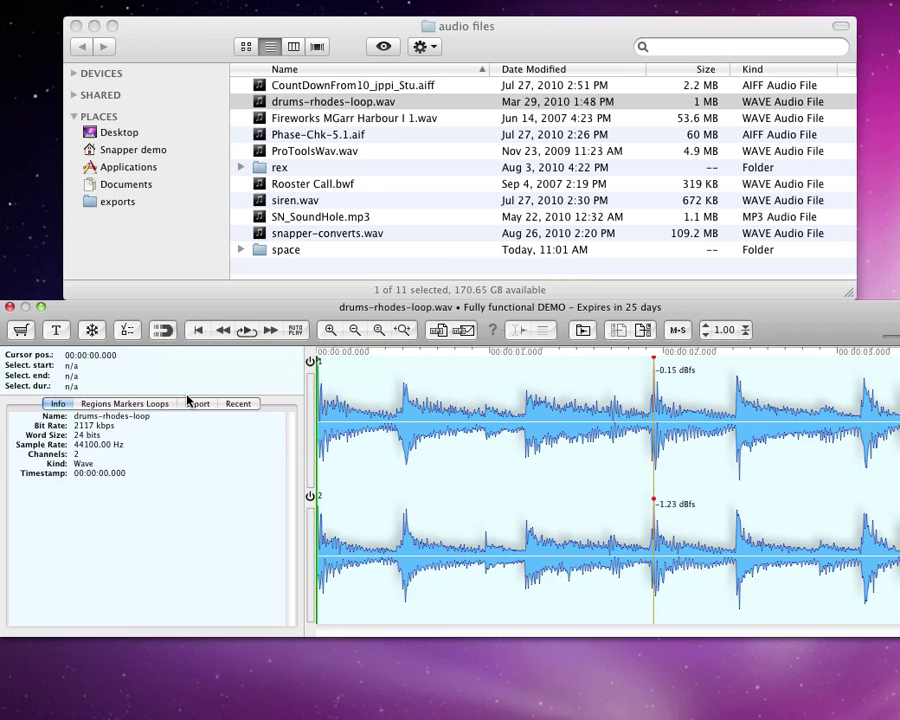
- Select the waveform from about 0.49 to 1.70 seconds and set the position display to samples
drag(401, 470, 612, 474)
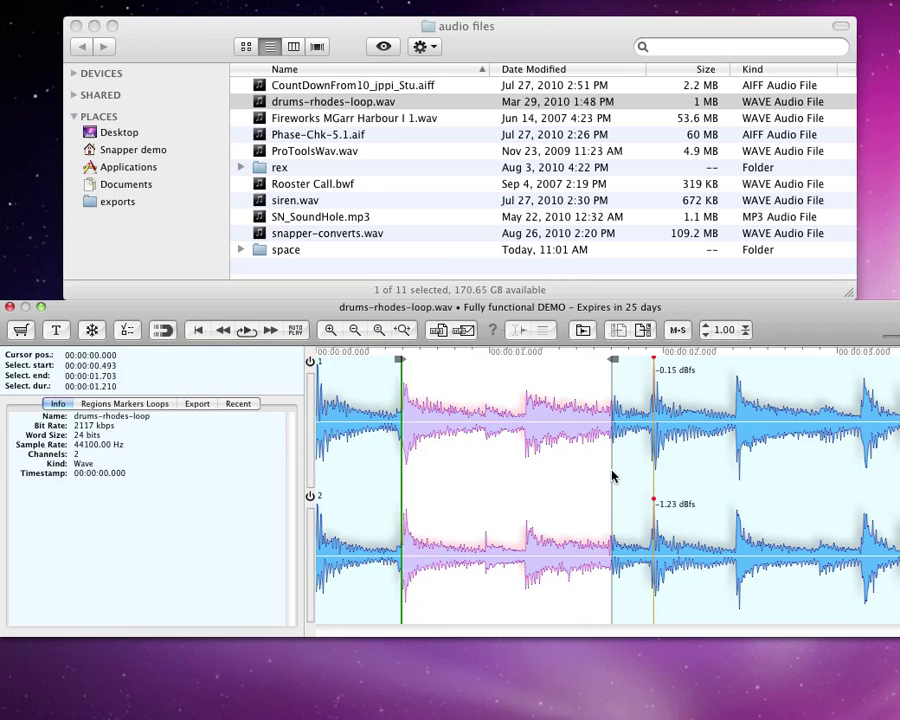
click(113, 376)
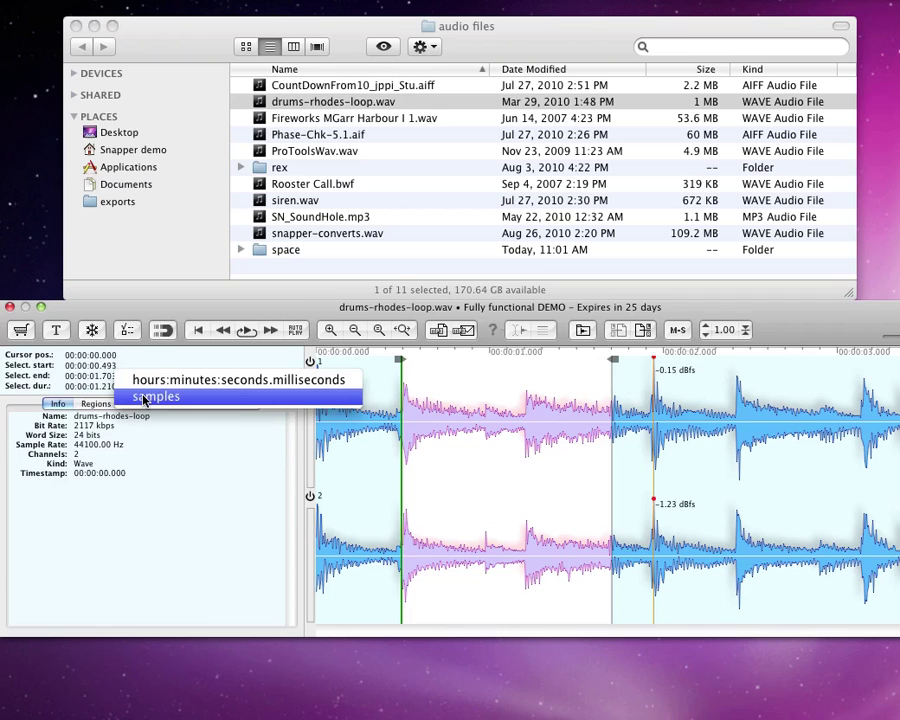
click(145, 398)
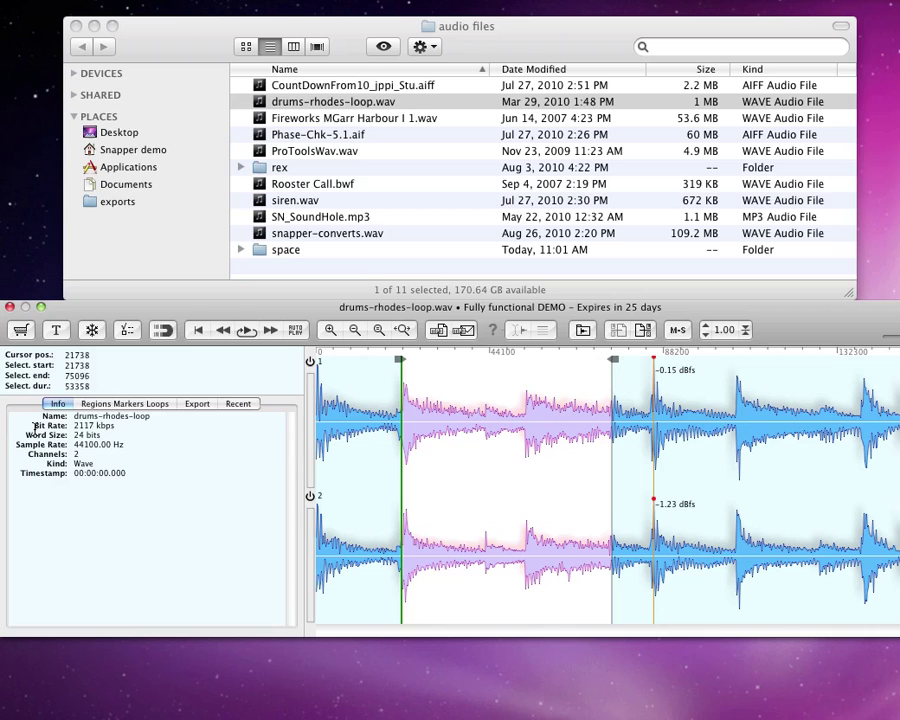
- In the View preferences, turn the Channels and Sample Rate attributes off and on again, and close the preferences
click(127, 330)
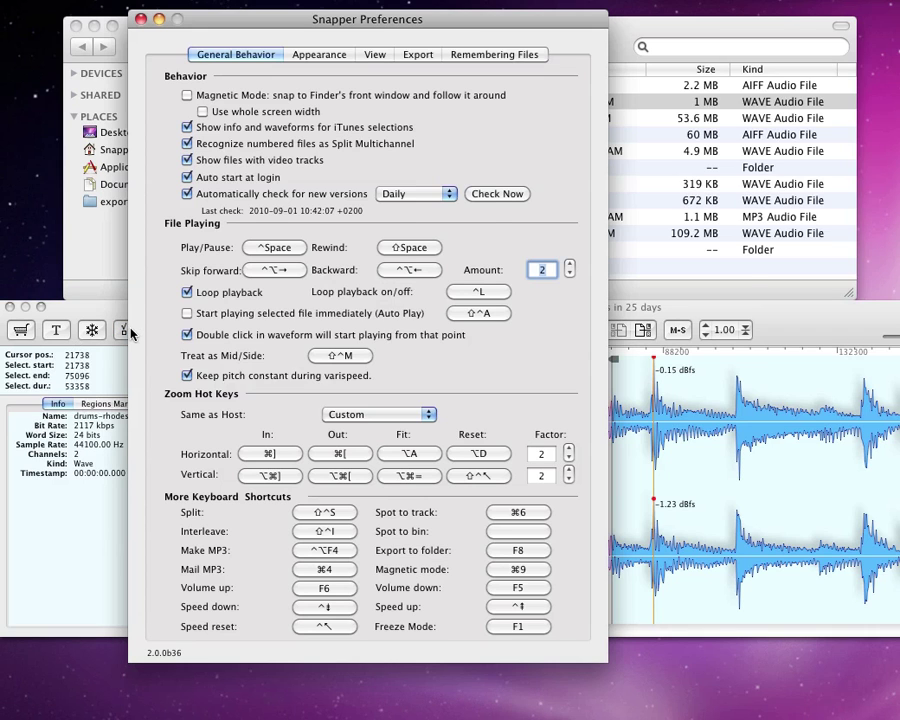
click(373, 55)
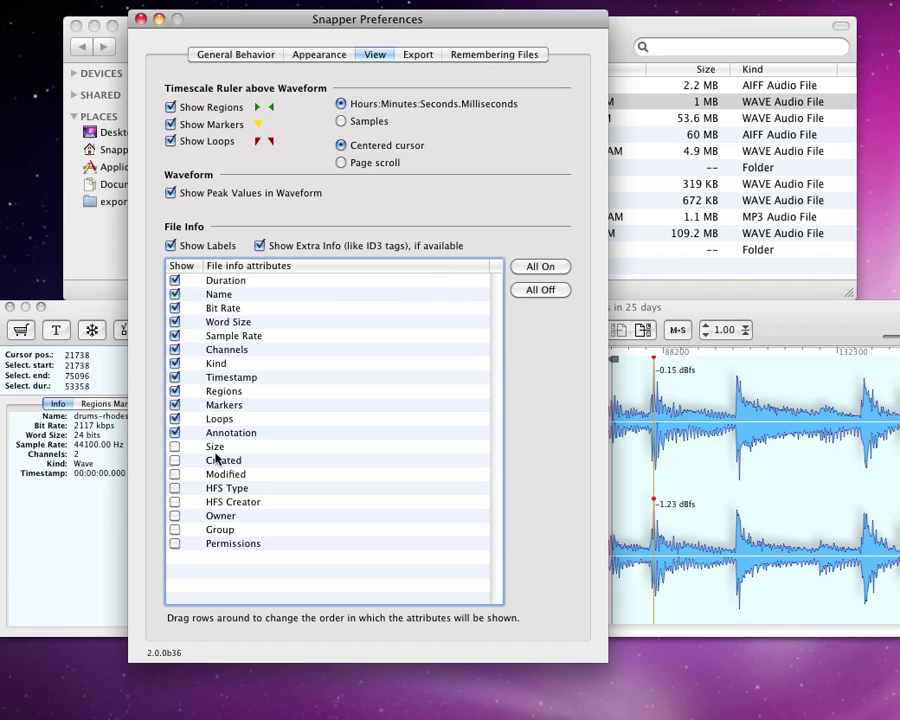
click(174, 350)
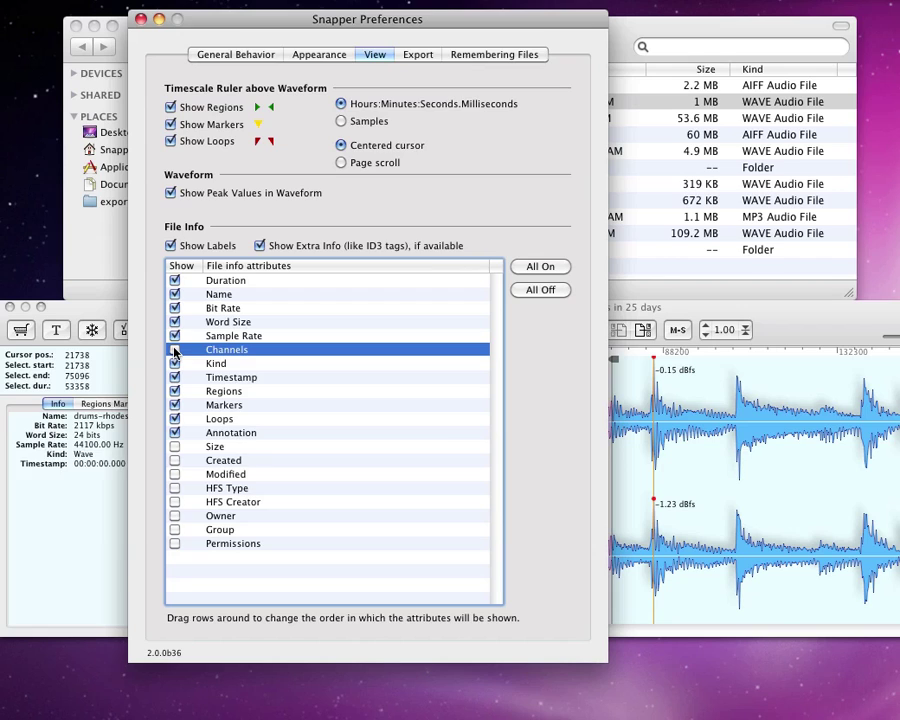
click(174, 350)
click(174, 337)
click(174, 337)
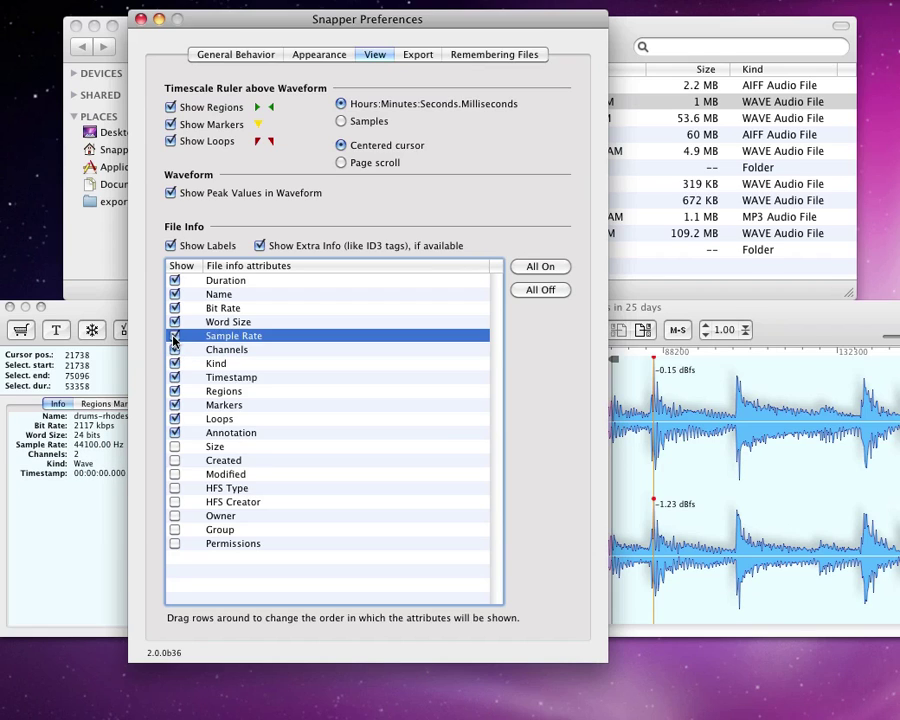
mouse_move(234, 337)
mouse_down()
mouse_move(226, 360)
mouse_move(225, 333)
mouse_up()
click(139, 19)
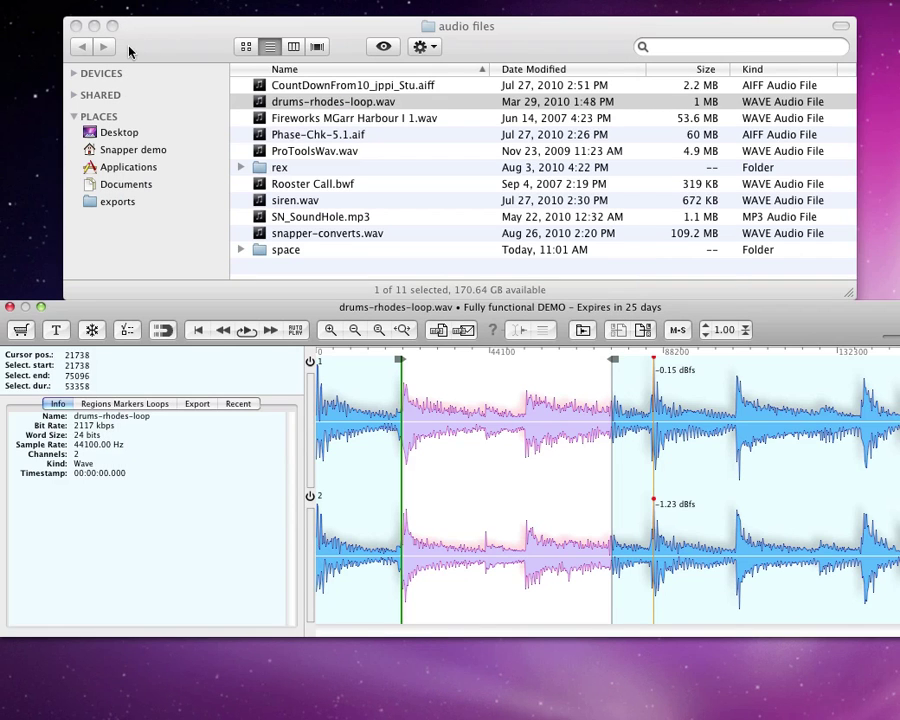
- Select ProToolsWav.wav and show its list of regions, markers and loops
click(314, 152)
click(330, 151)
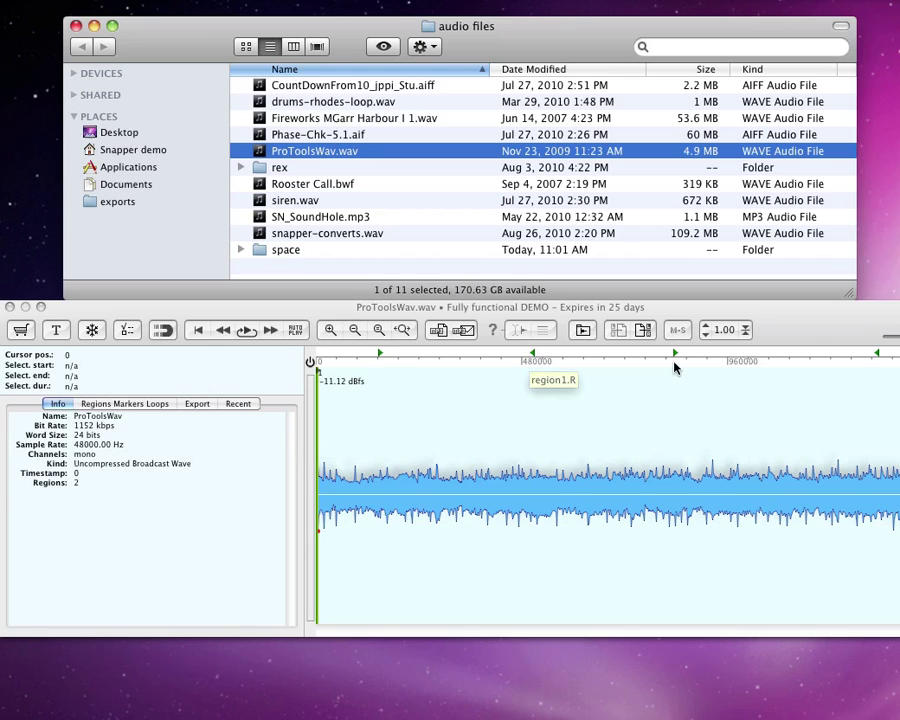
click(142, 405)
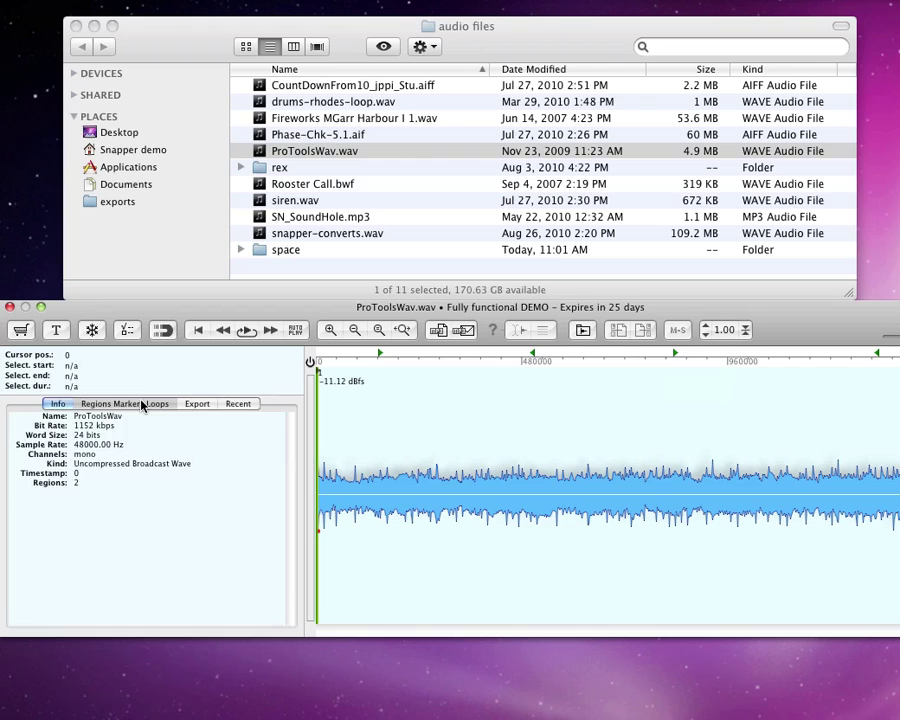
click(142, 405)
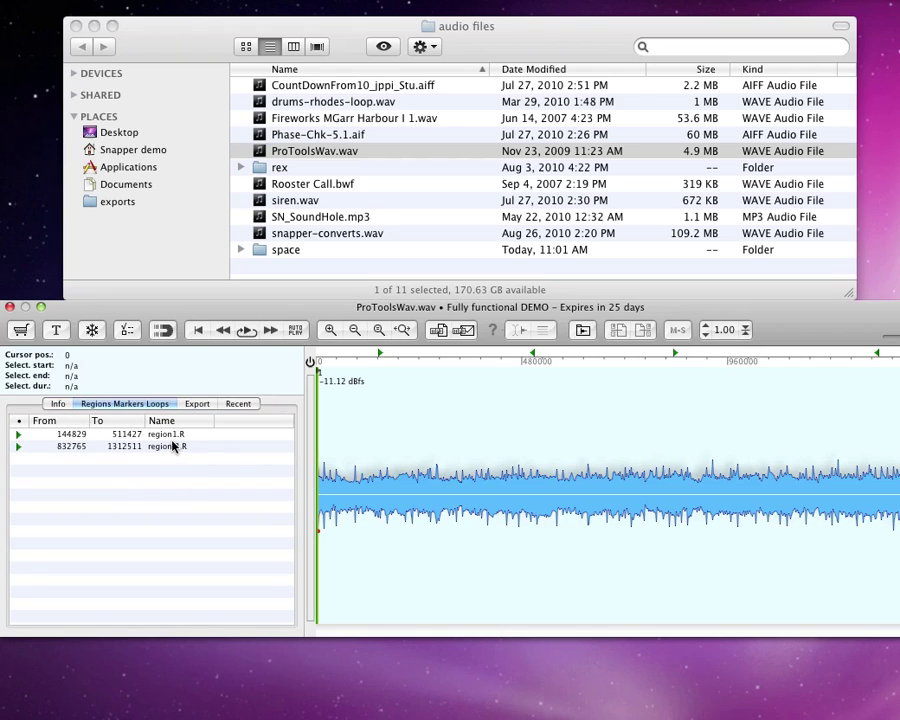
- Highlight region1.R and region 2.R in turn, reselect region1.R from its ruler marker, and clear the selection
click(174, 436)
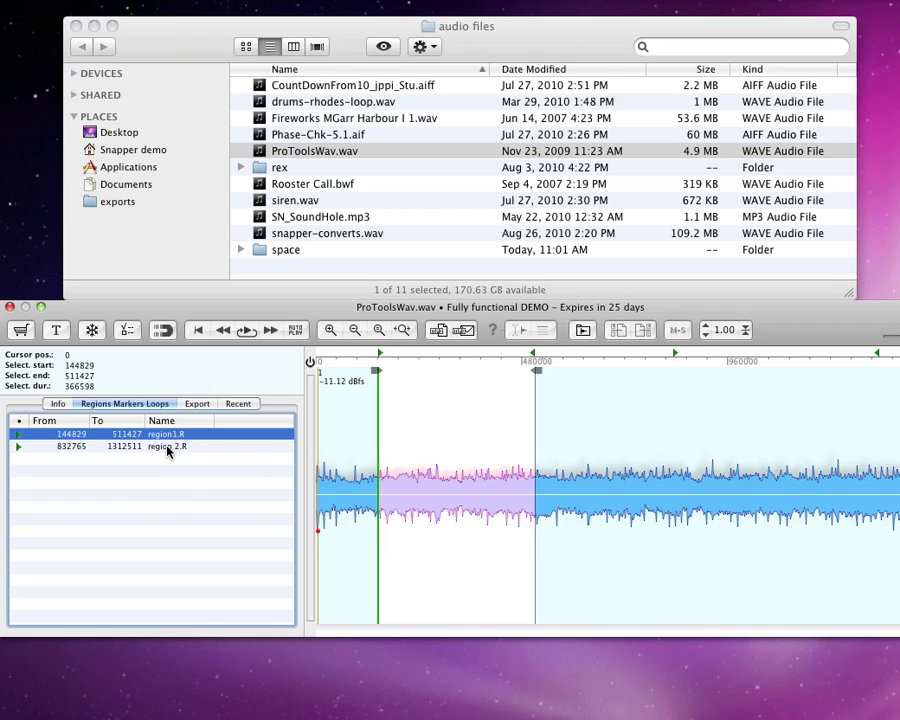
click(168, 448)
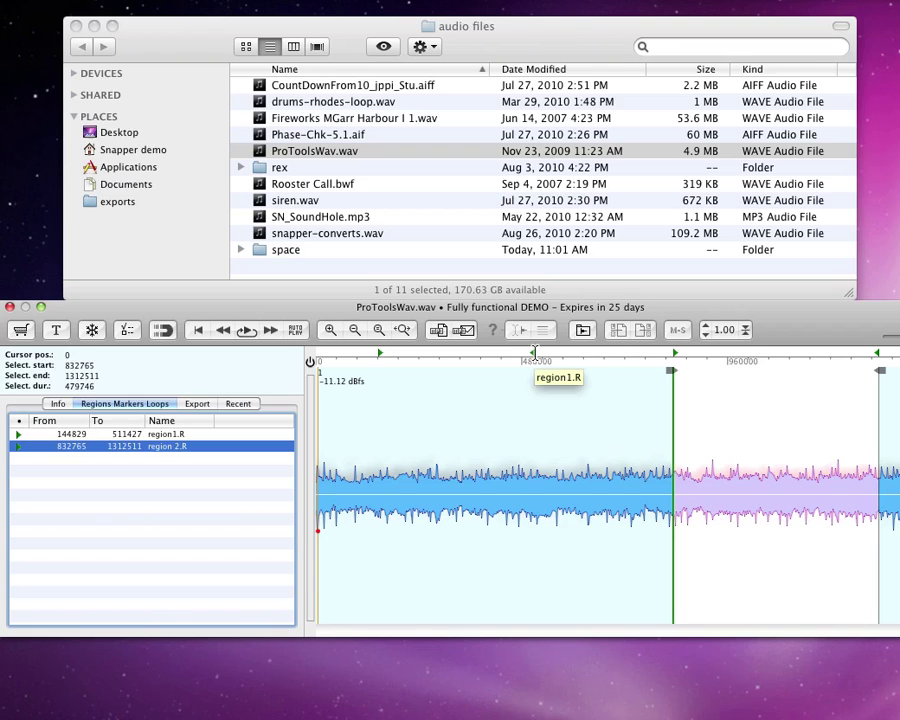
click(533, 360)
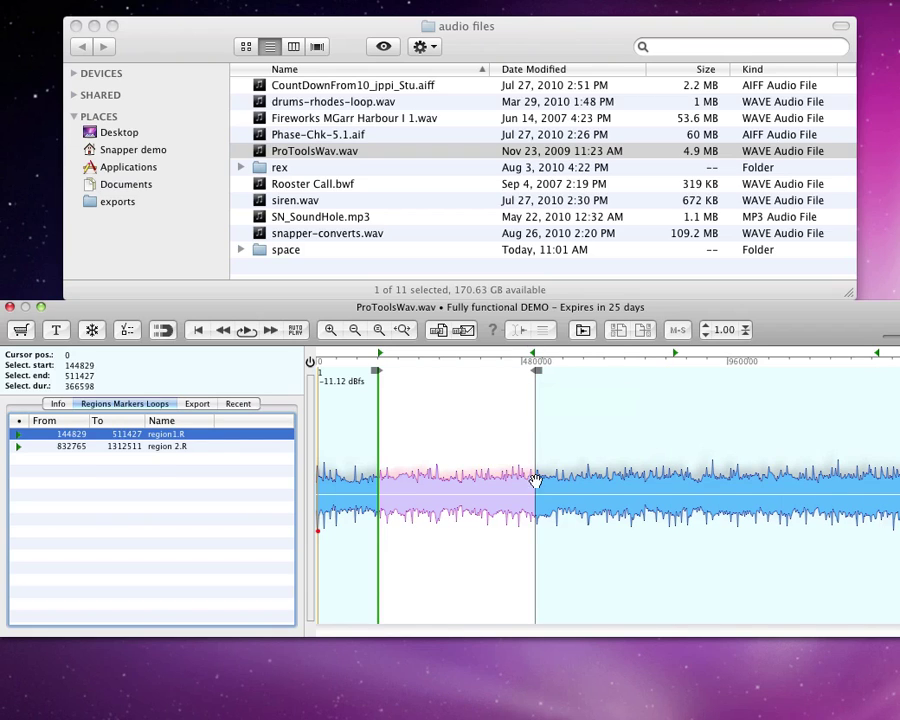
click(587, 495)
click(587, 495)
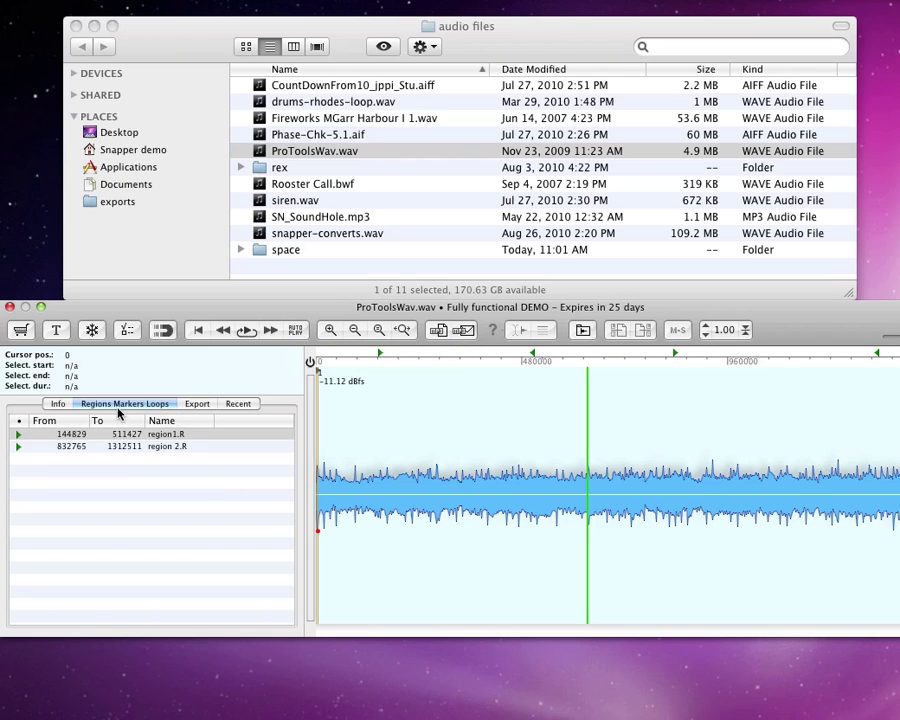
- Select siren.wav in the audio files folder to display its waveform
click(297, 203)
click(297, 203)
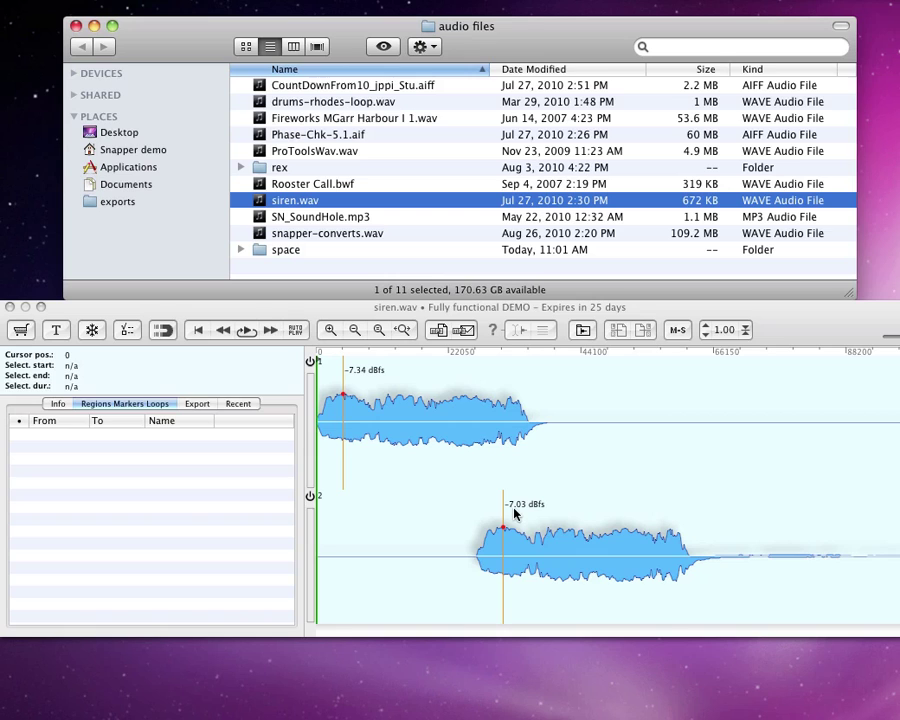
- Examine the Appearance preferences, including the list of themes and the window transparency setting
click(130, 337)
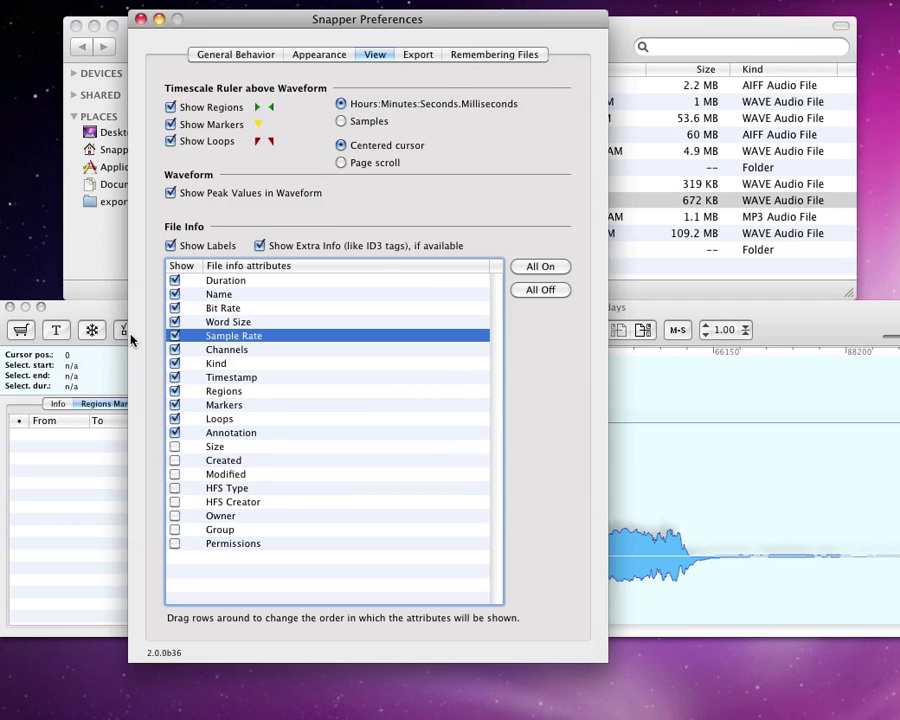
click(317, 56)
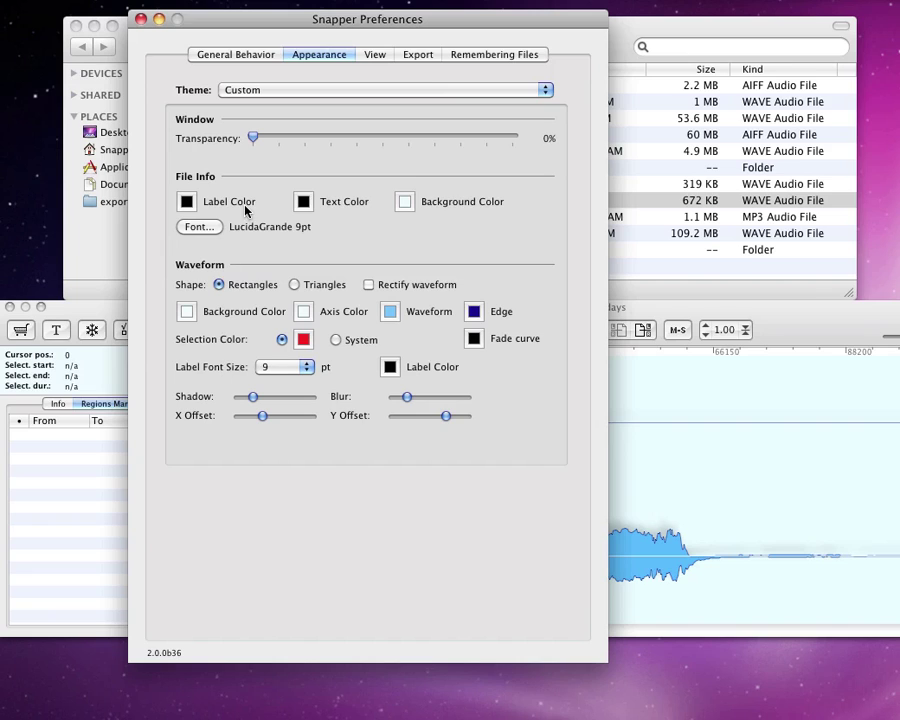
click(310, 93)
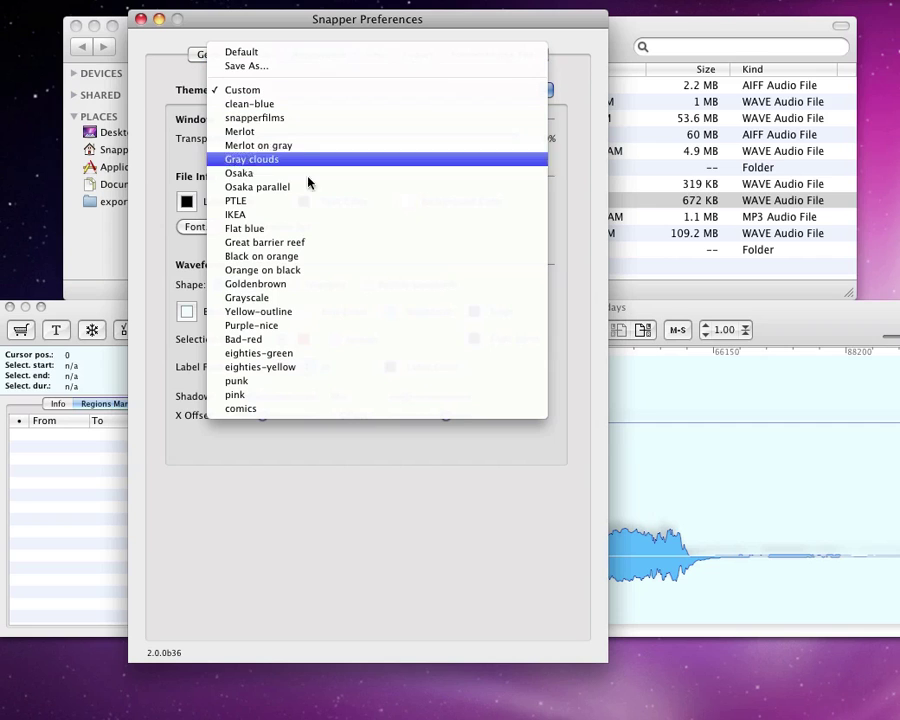
click(165, 87)
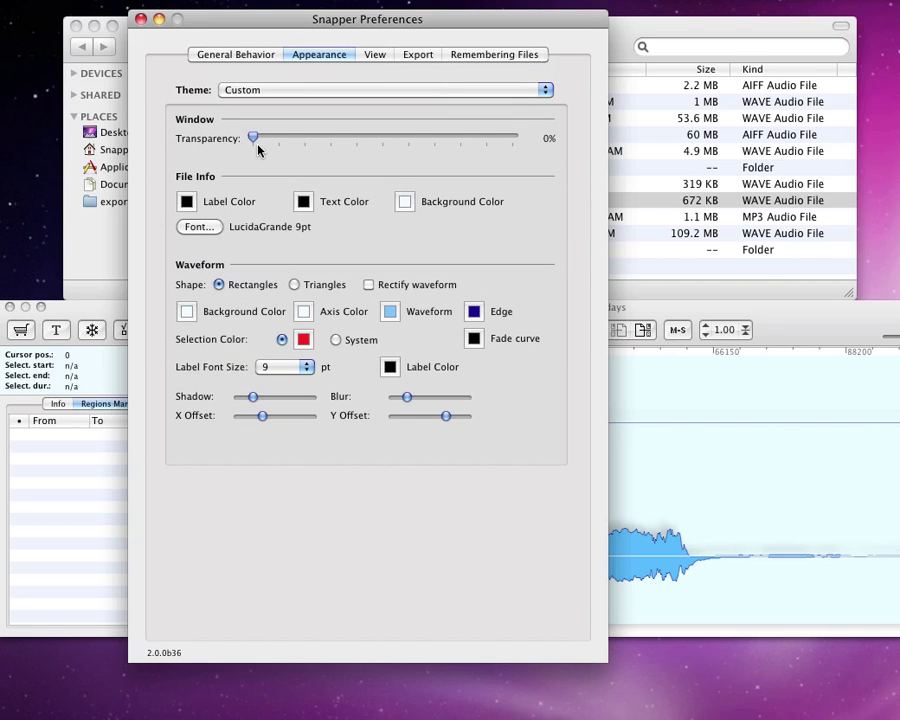
drag(252, 137, 229, 141)
- Review the General Behavior and Remembering Files preferences and close the preferences window
click(221, 57)
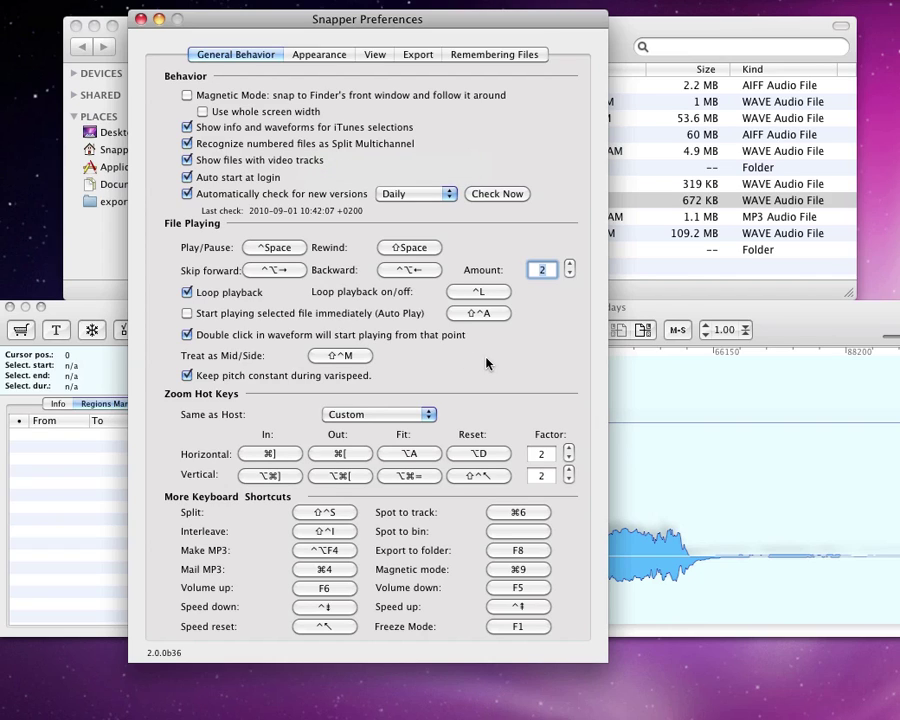
click(238, 131)
click(238, 131)
click(461, 57)
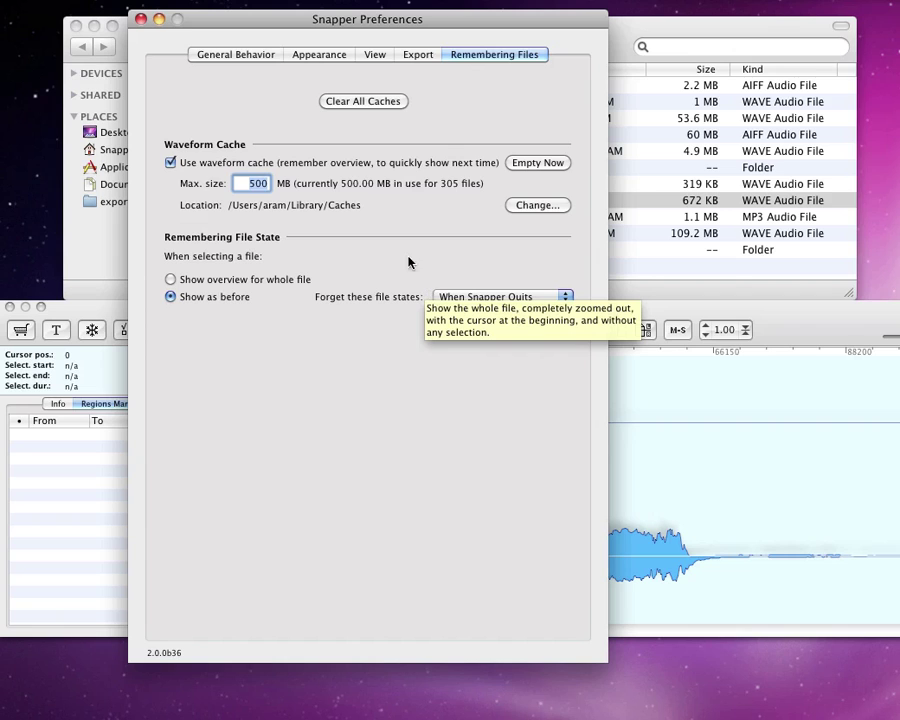
click(141, 19)
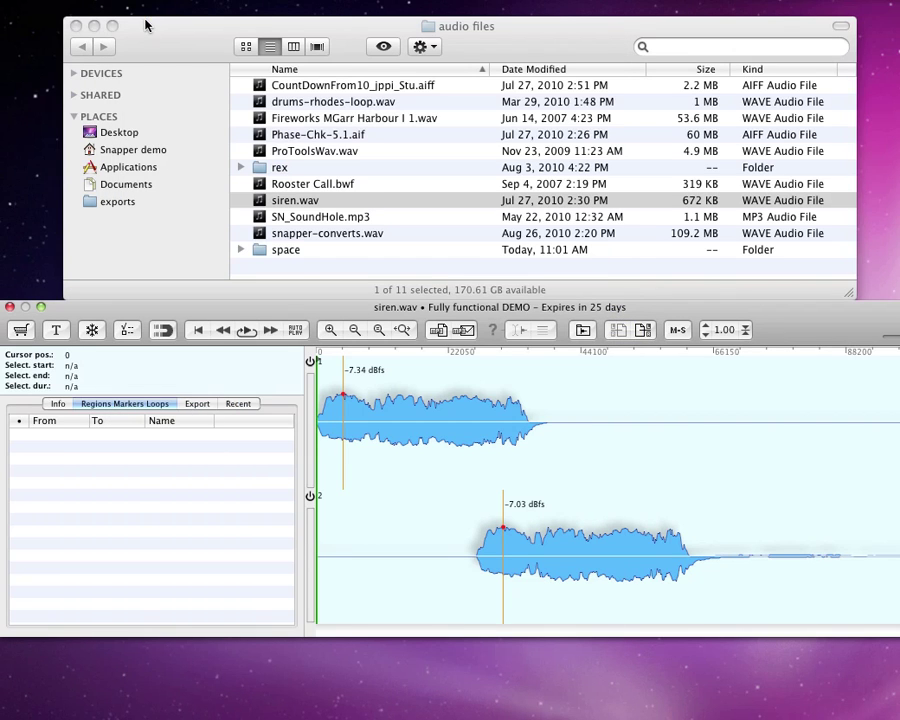
- Start customizing the waveform window's toolbar and remove the Treat as M/S item from it
right_click(790, 332)
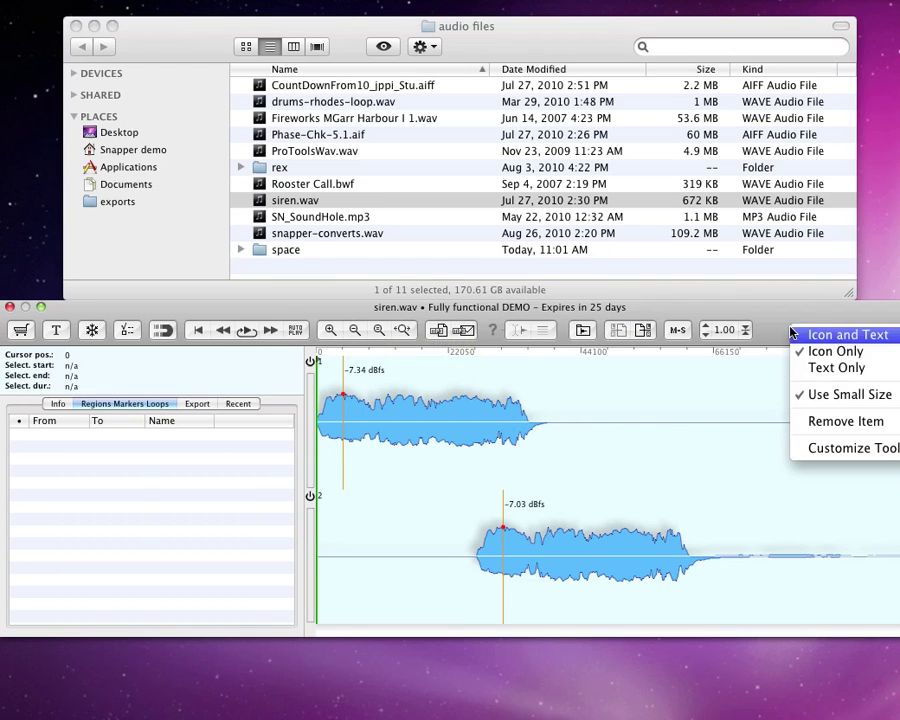
click(835, 450)
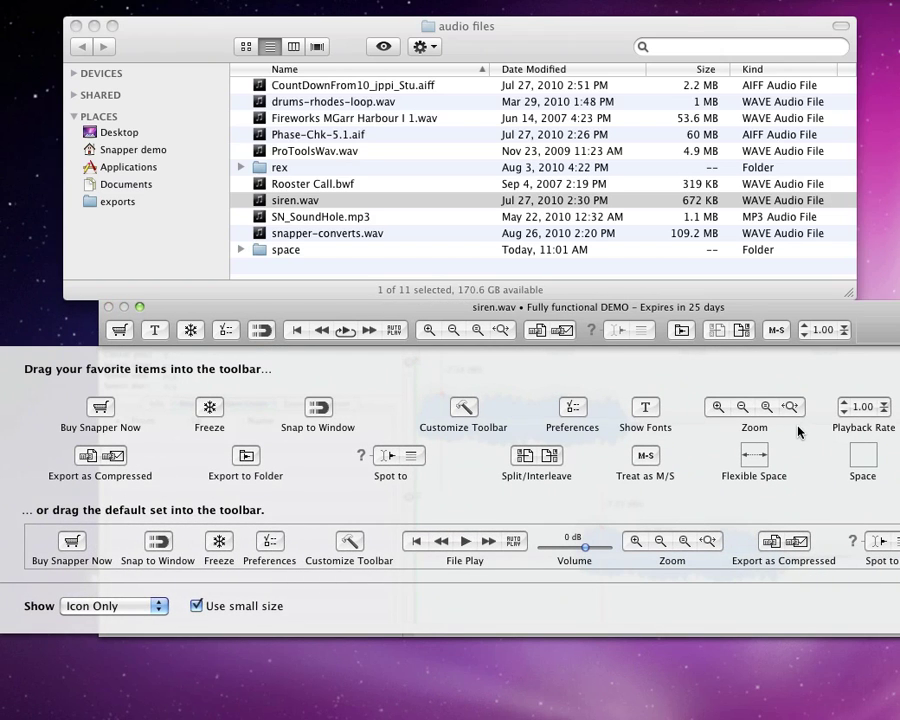
drag(776, 329, 703, 480)
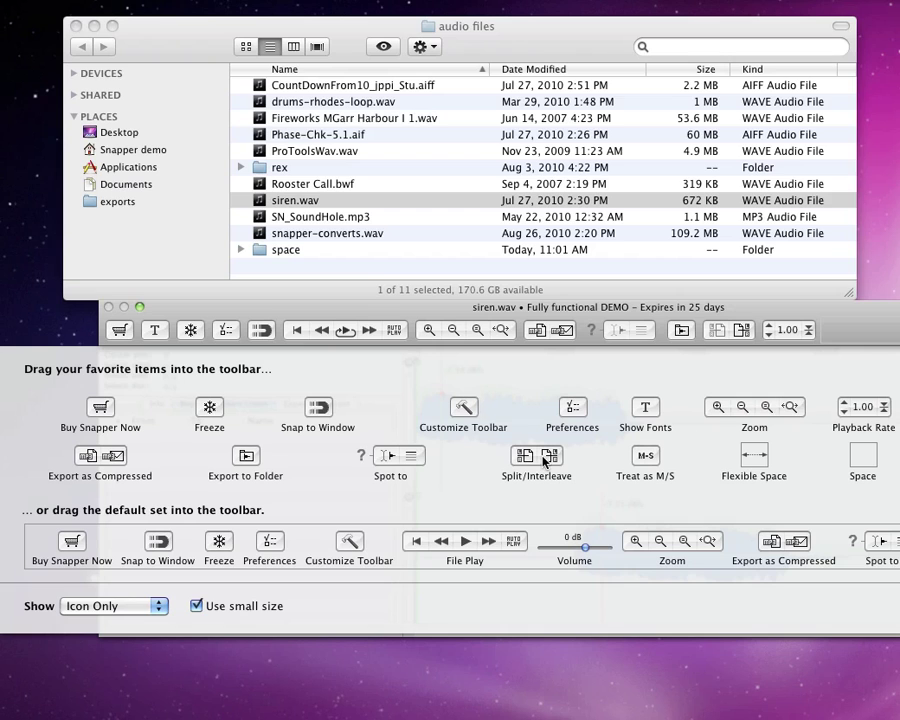
- Move the Export as Compressed item directly before Zoom, finish customizing, and hide the toolbar
drag(543, 333, 440, 335)
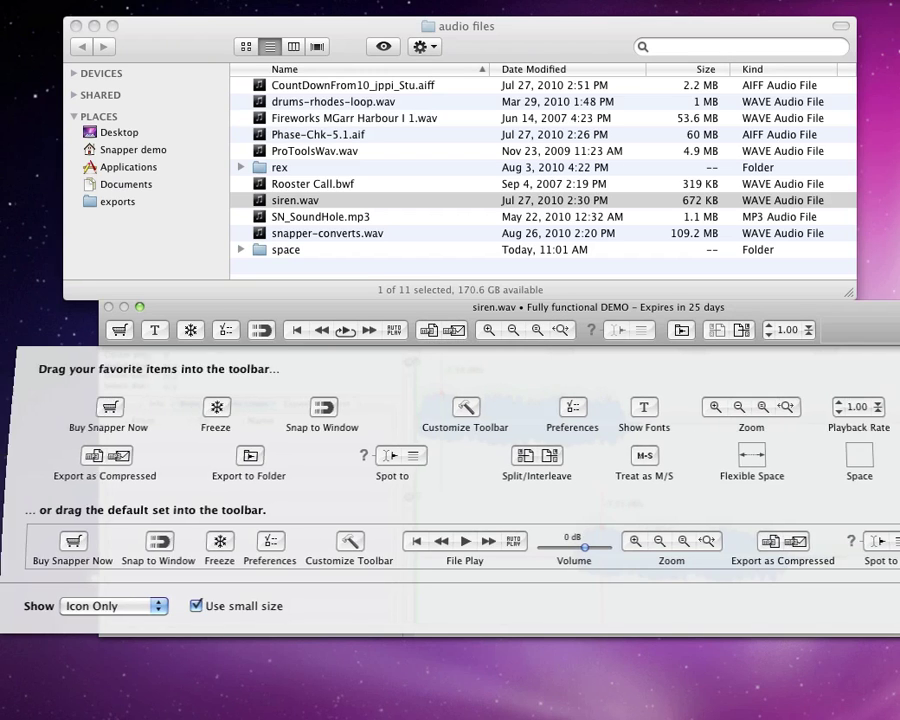
key(Return)
key(alt+super+t)
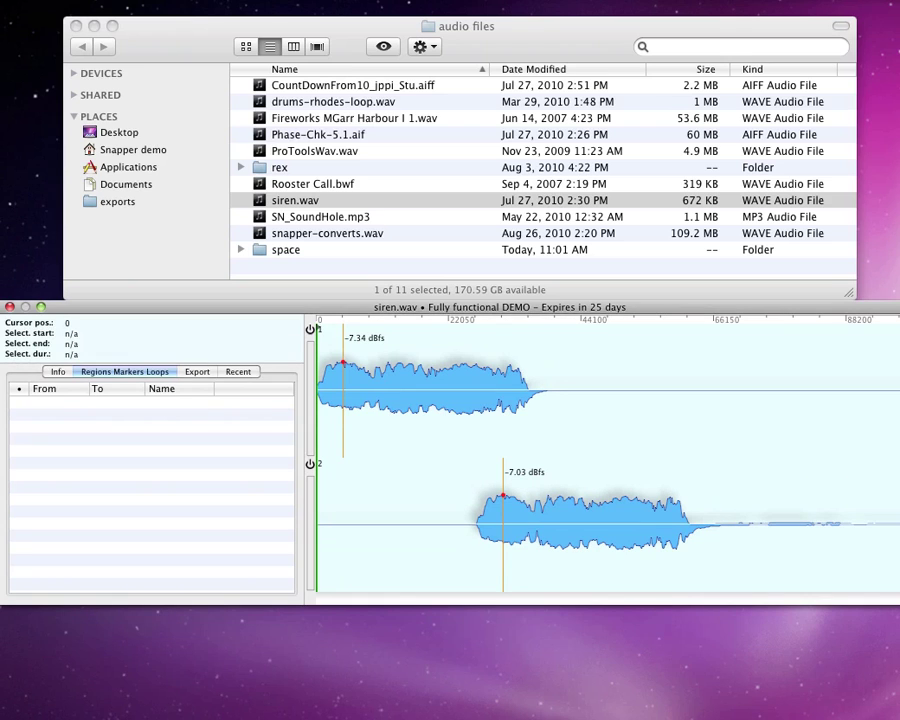